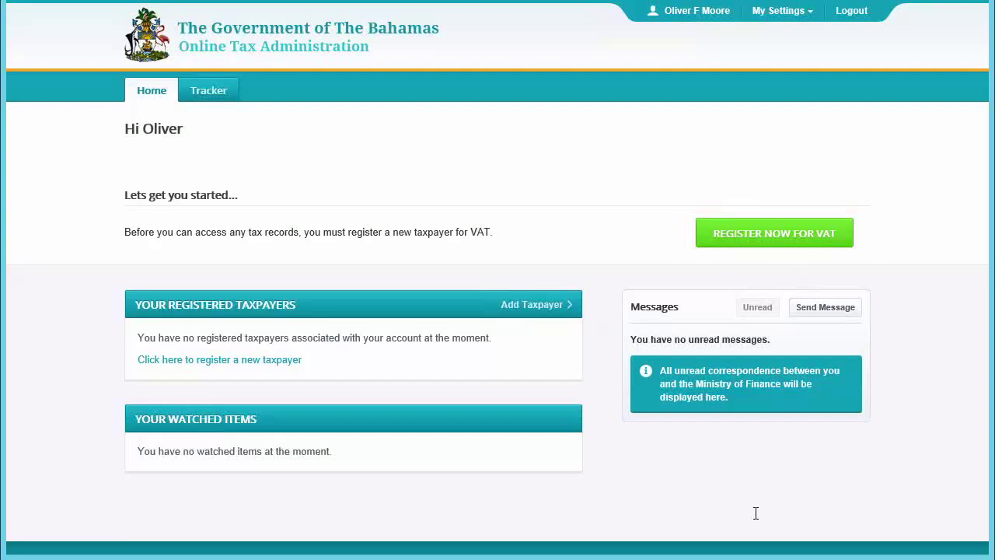
Begin adding a new taxpayer and scroll through the Getting Started document requirements
{"action": "left_click", "coordinate": [530, 306]}
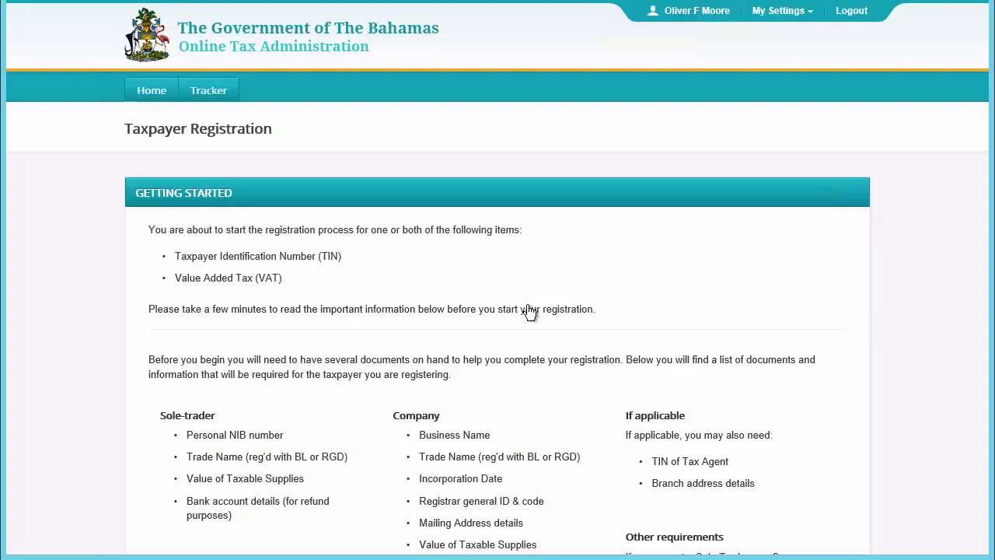
{"action": "scroll", "coordinate": [726, 380], "scroll_direction": "down", "scroll_amount": 5}
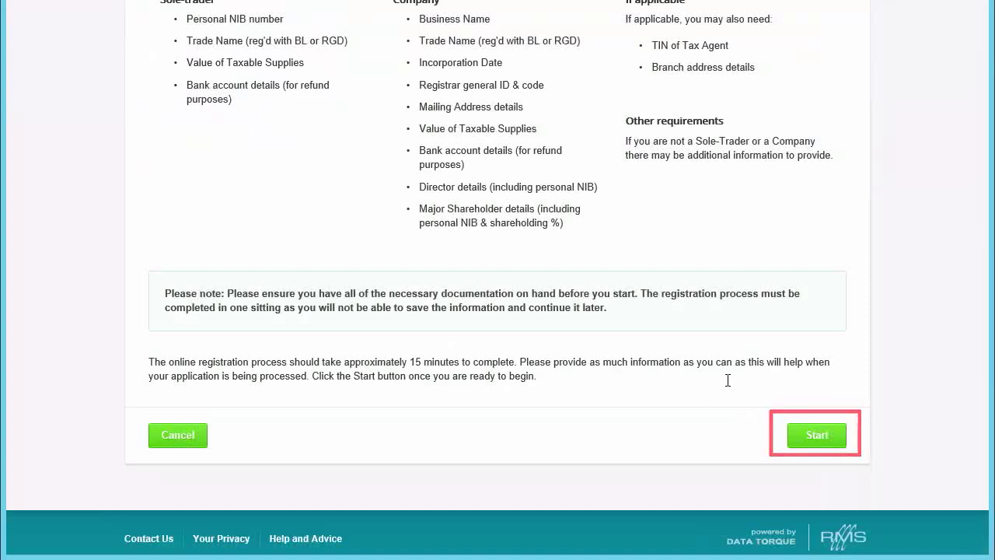
Start registration and view the help notes for the individual and non-individual VAT taxpayer types
{"action": "left_click", "coordinate": [800, 440]}
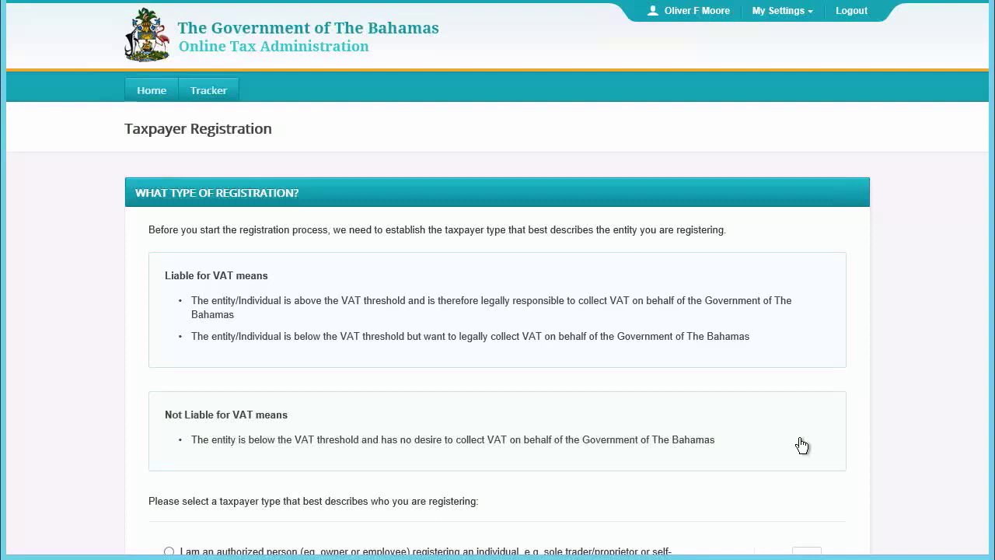
{"action": "scroll", "coordinate": [858, 238], "scroll_direction": "down", "scroll_amount": 4}
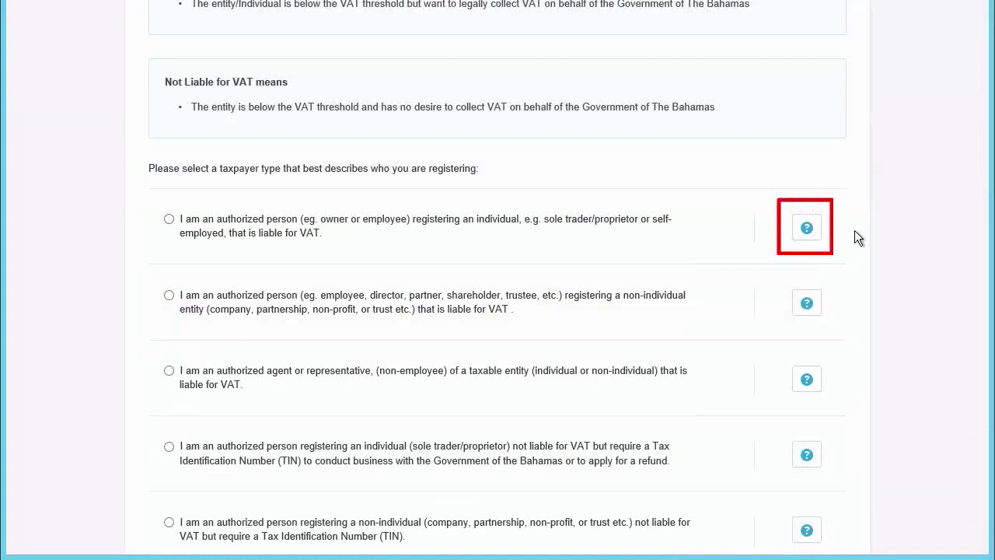
{"action": "left_click", "coordinate": [807, 229]}
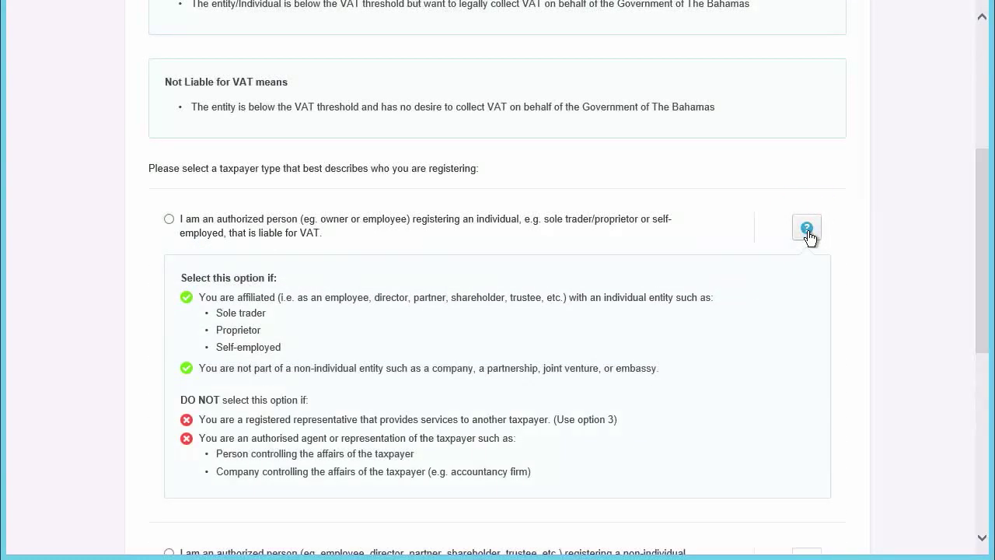
{"action": "left_click", "coordinate": [807, 229]}
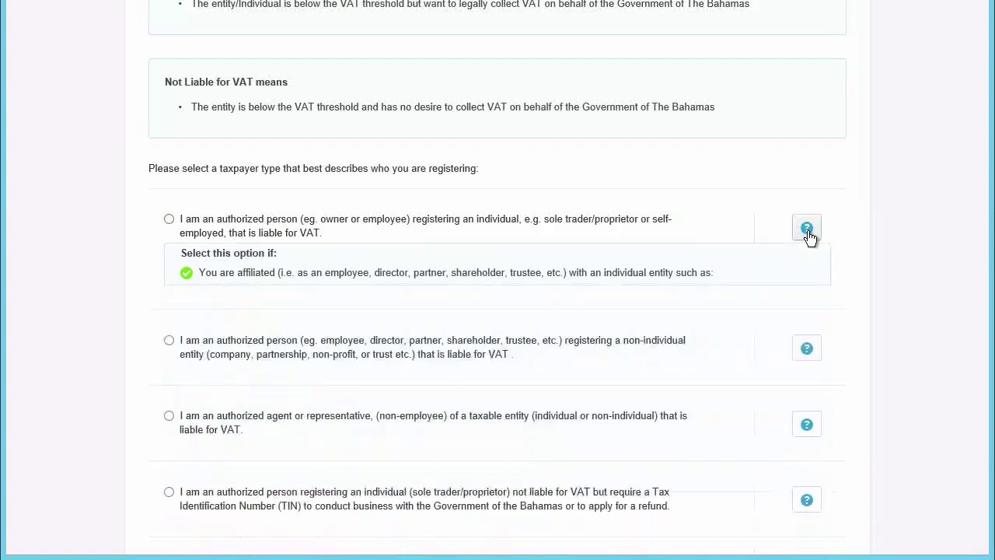
{"action": "left_click", "coordinate": [806, 305]}
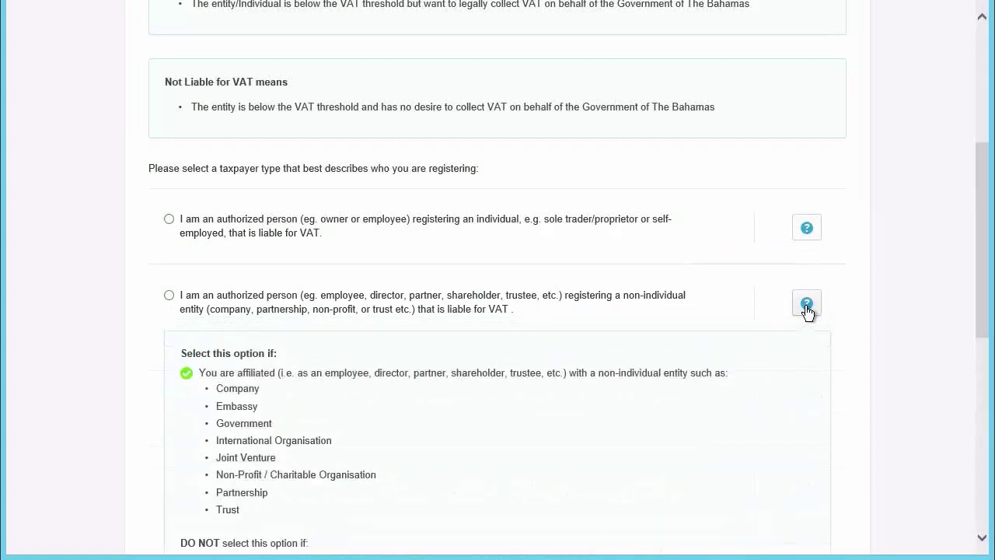
{"action": "left_click", "coordinate": [807, 305]}
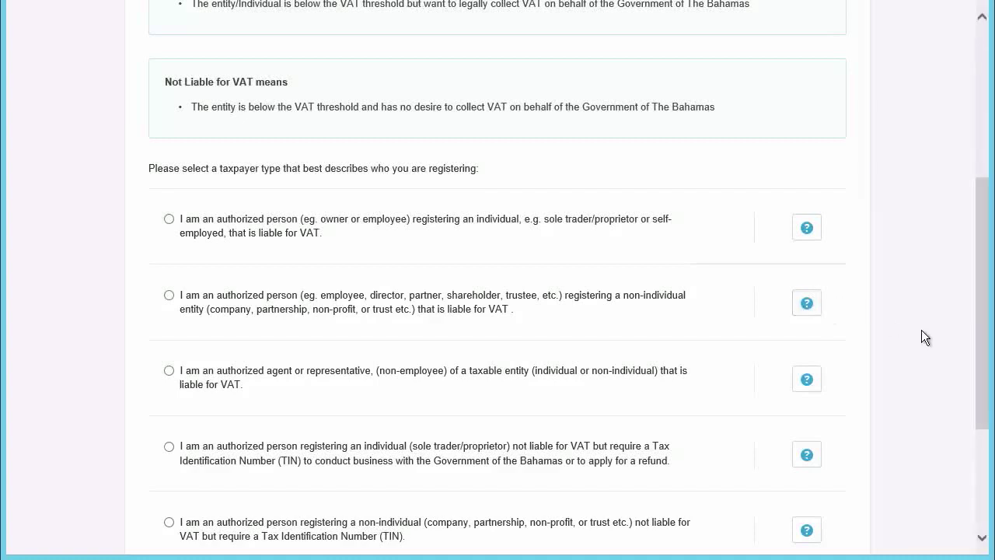
Choose the individual sole trader liable for VAT type and continue to Taxpayer Details
{"action": "scroll", "coordinate": [925, 331], "scroll_direction": "down", "scroll_amount": 3}
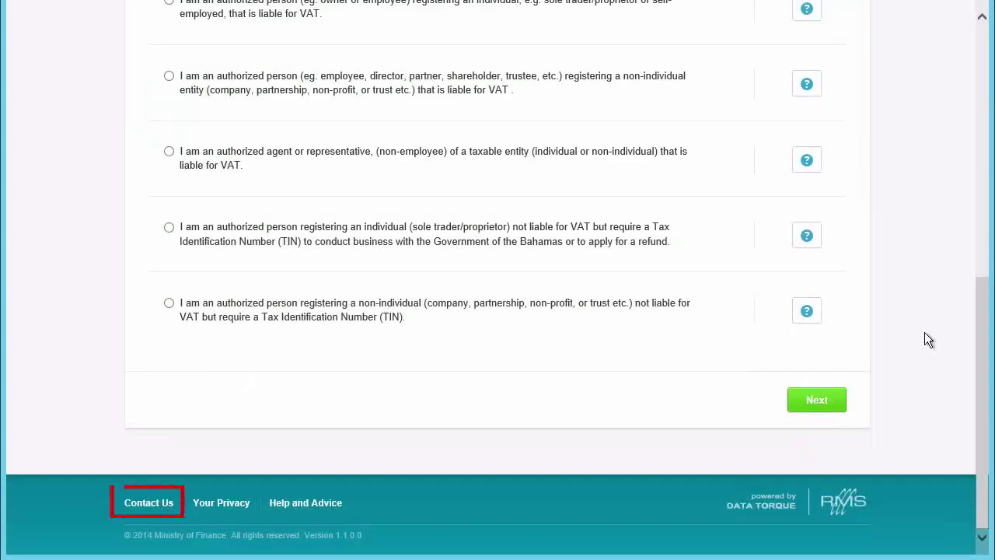
{"action": "scroll", "coordinate": [171, 173], "scroll_direction": "up", "scroll_amount": 2}
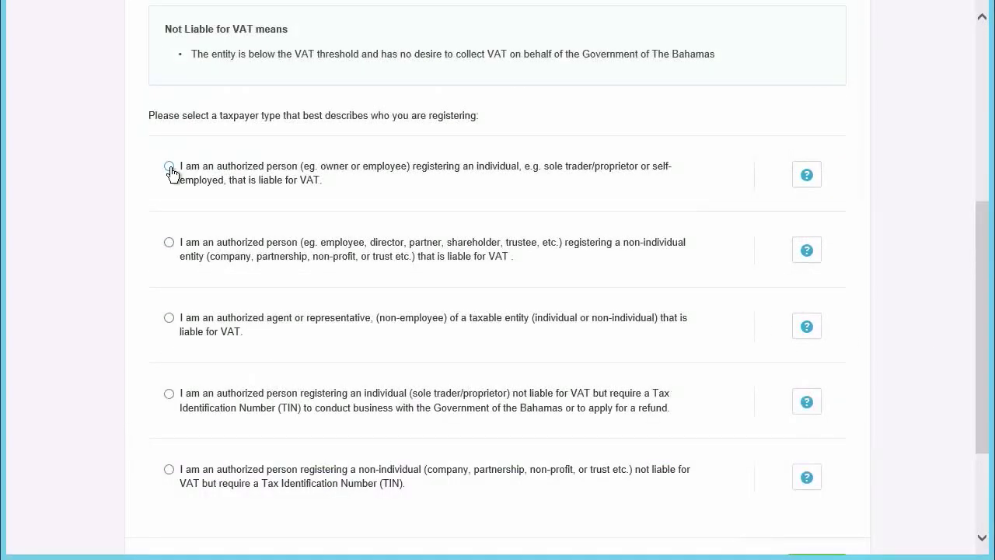
{"action": "left_click", "coordinate": [170, 167]}
{"action": "scroll", "coordinate": [530, 274], "scroll_direction": "down", "scroll_amount": 2}
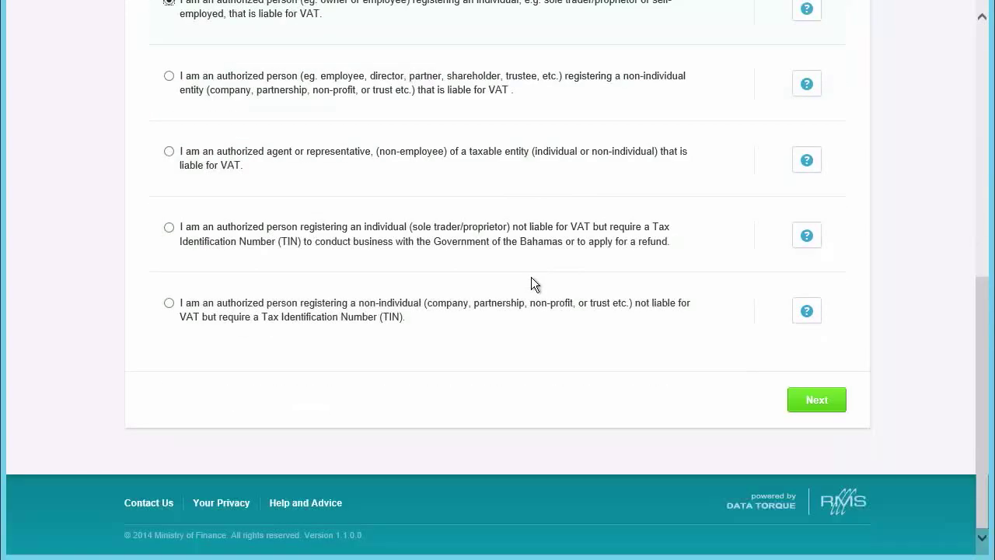
{"action": "left_click", "coordinate": [809, 404]}
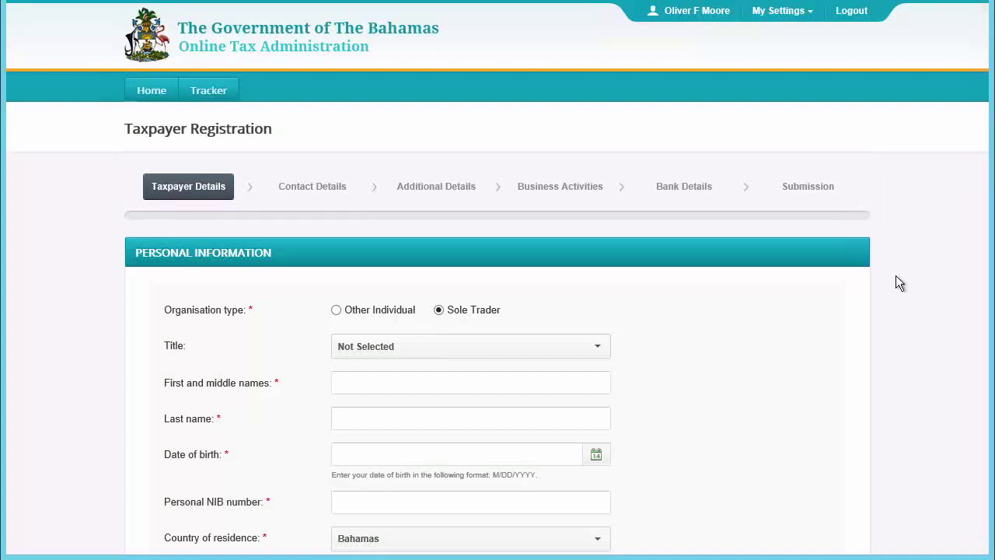
Set the title to Mr and enter the taxpayer's first, middle and last names
{"action": "scroll", "coordinate": [895, 275], "scroll_direction": "down", "scroll_amount": 15}
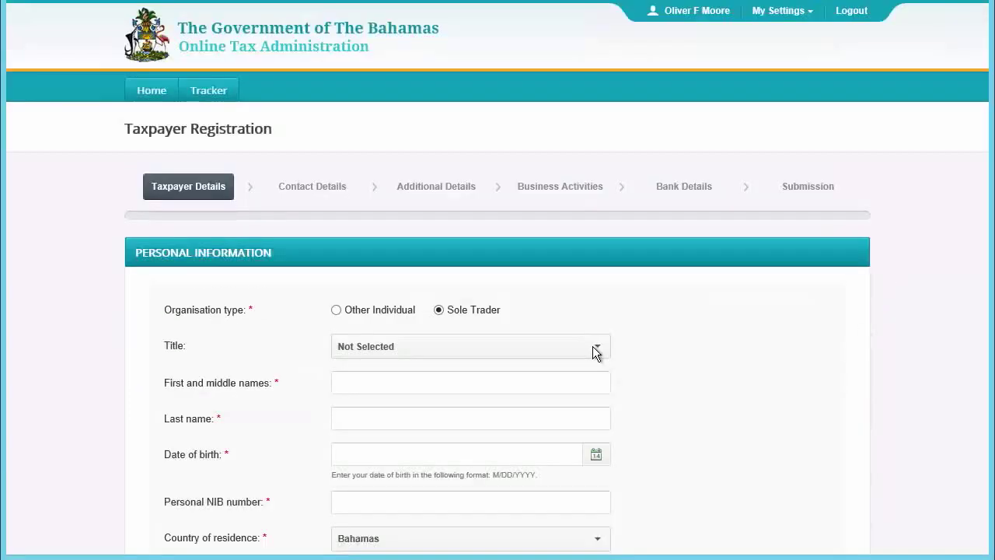
{"action": "left_click", "coordinate": [592, 346]}
{"action": "left_click", "coordinate": [455, 418]}
{"action": "left_click", "coordinate": [451, 382]}
{"action": "type", "text": "OLIVER"}
{"action": "key", "text": "ctrl+a"}
{"action": "key", "text": "BackSpace"}
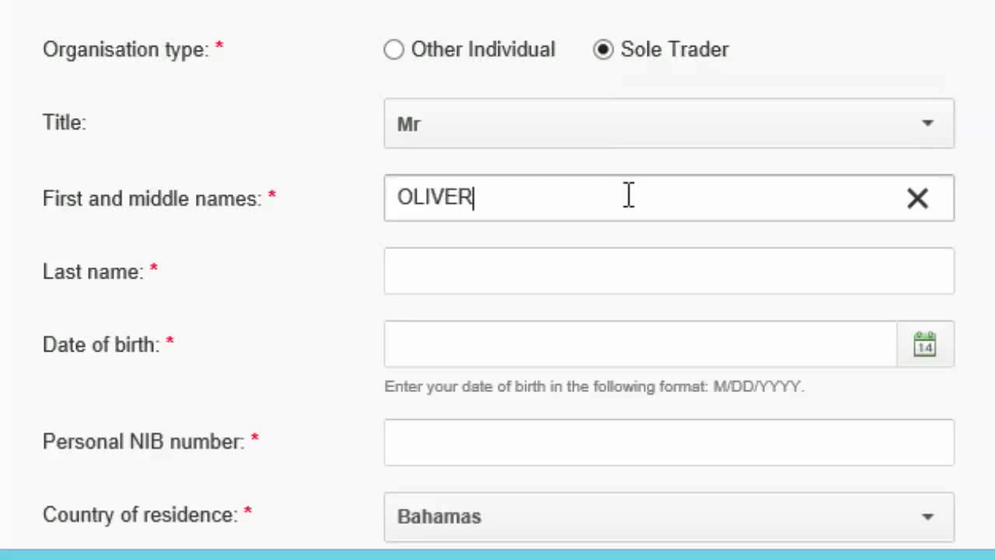
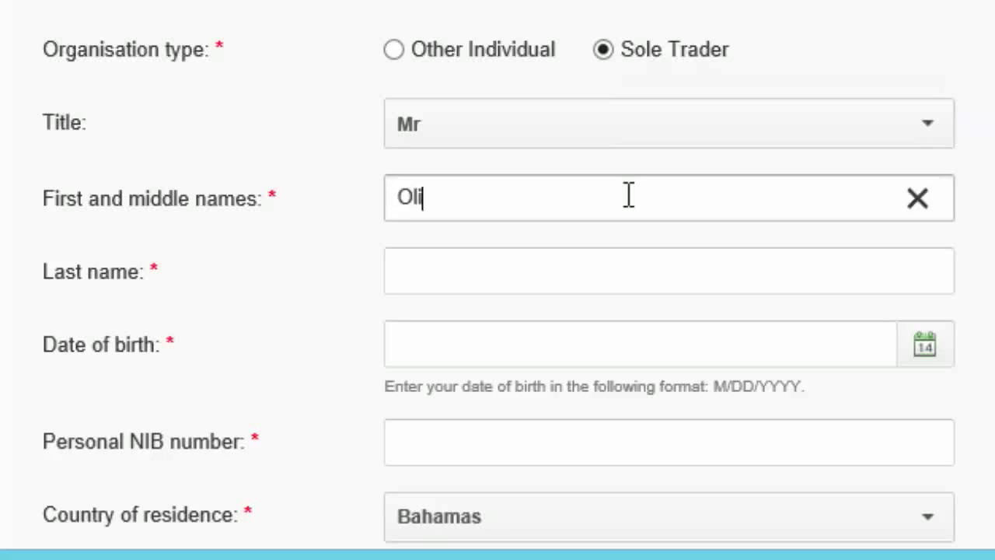
{"action": "left_click", "coordinate": [622, 271]}
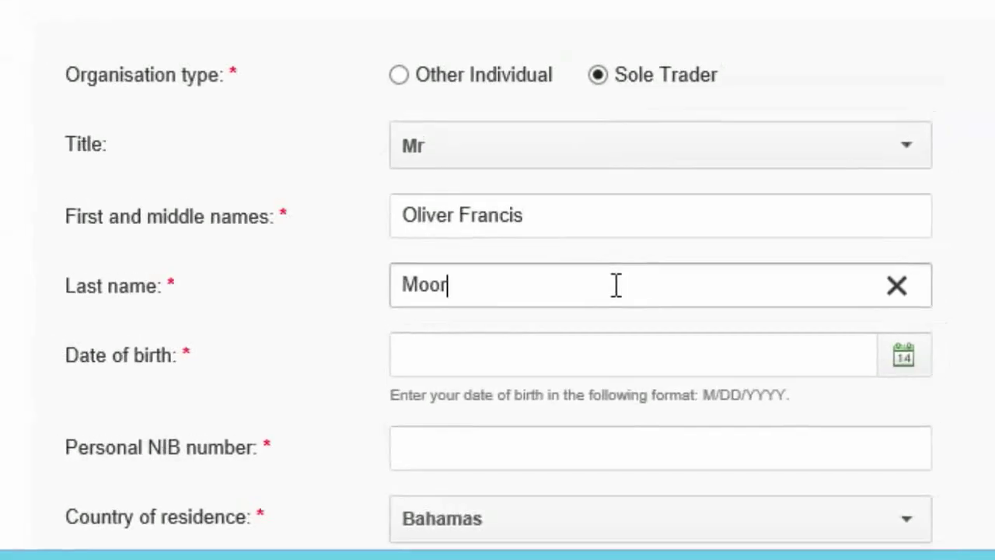
Set the date of birth to 13 July 1976 using the calendar
{"action": "left_click", "coordinate": [924, 345]}
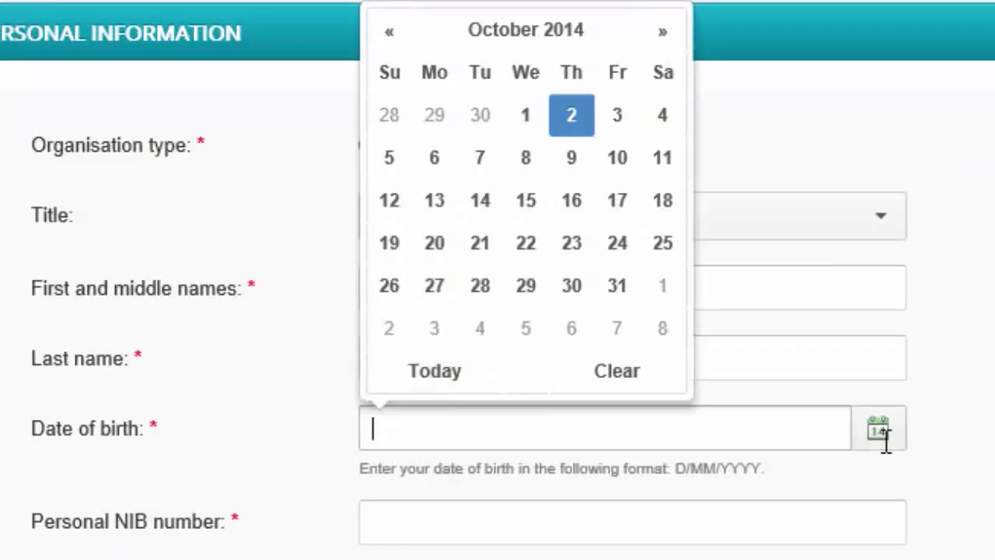
{"action": "type", "text": "10/"}
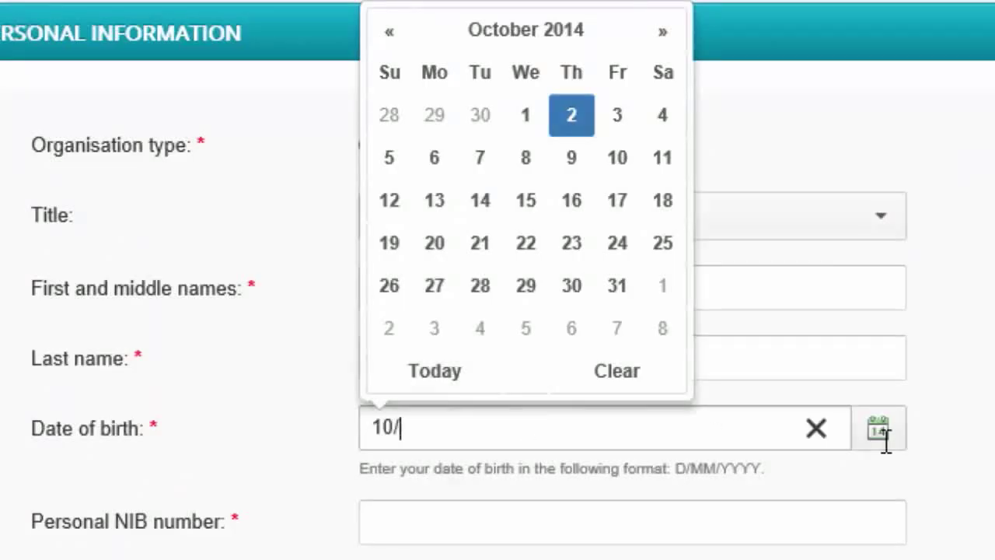
{"action": "type", "text": "06/1976"}
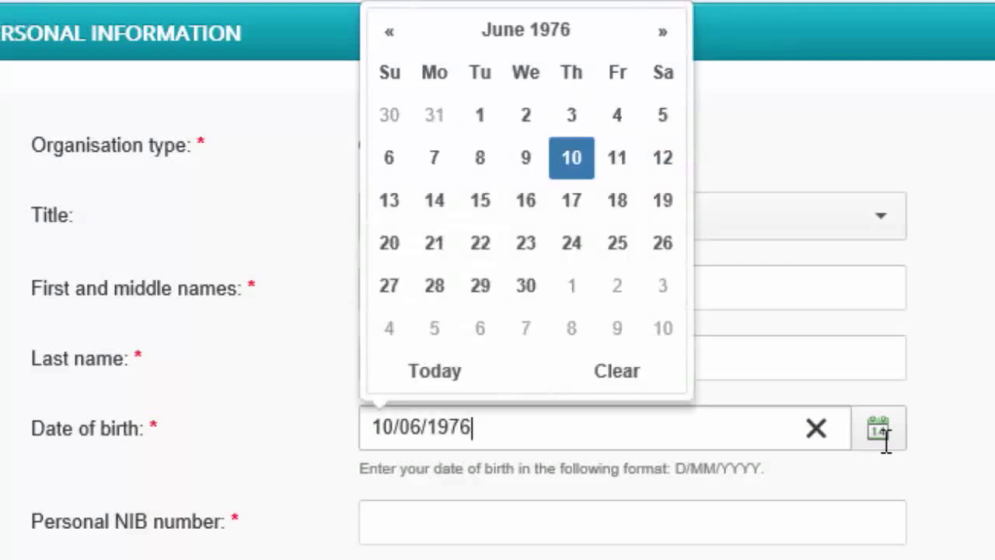
{"action": "key", "text": "Tab"}
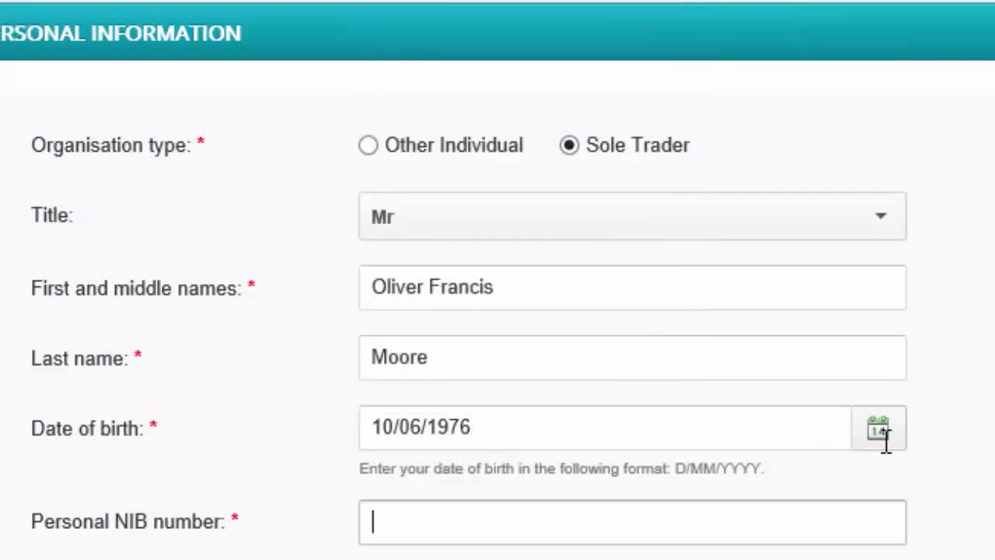
{"action": "left_click", "coordinate": [879, 429]}
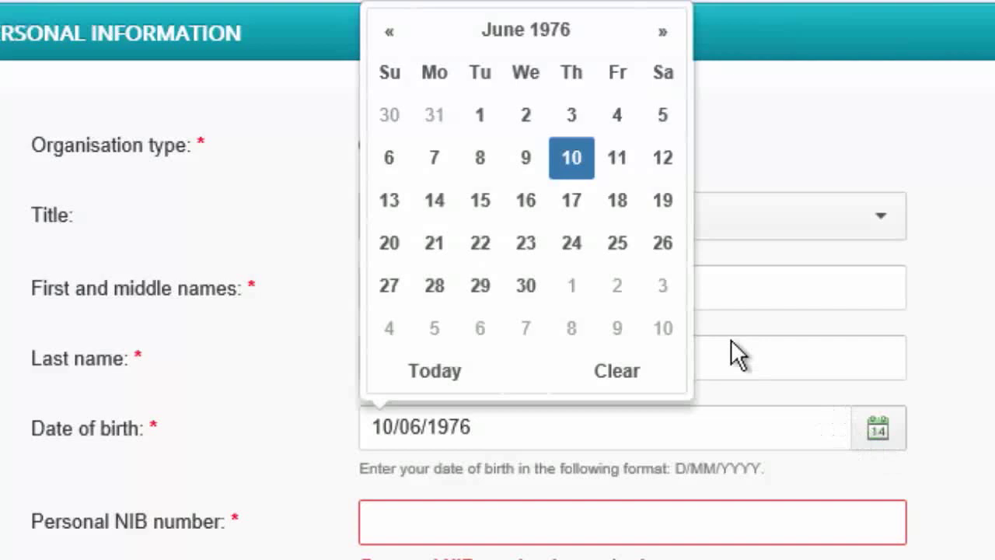
{"action": "left_click", "coordinate": [501, 31]}
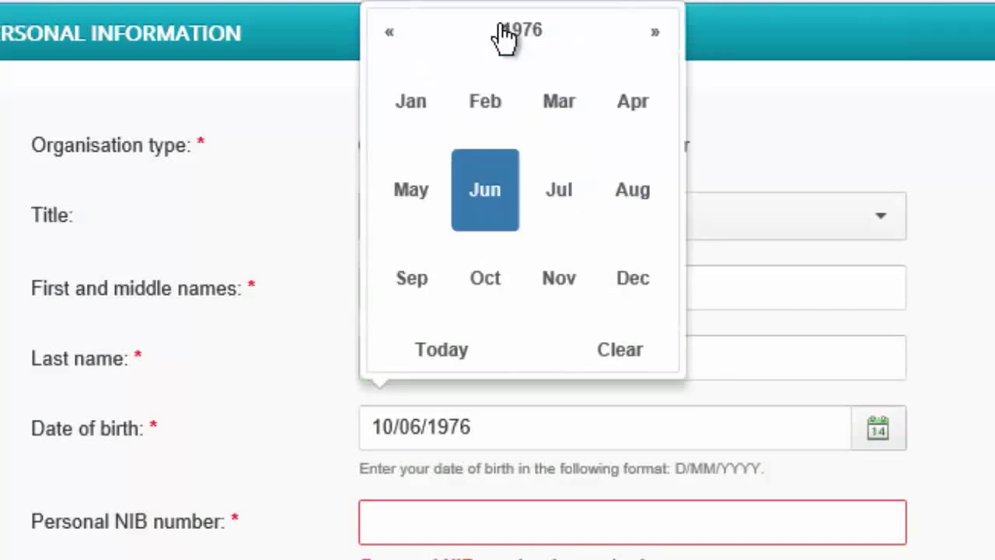
{"action": "left_click", "coordinate": [558, 196]}
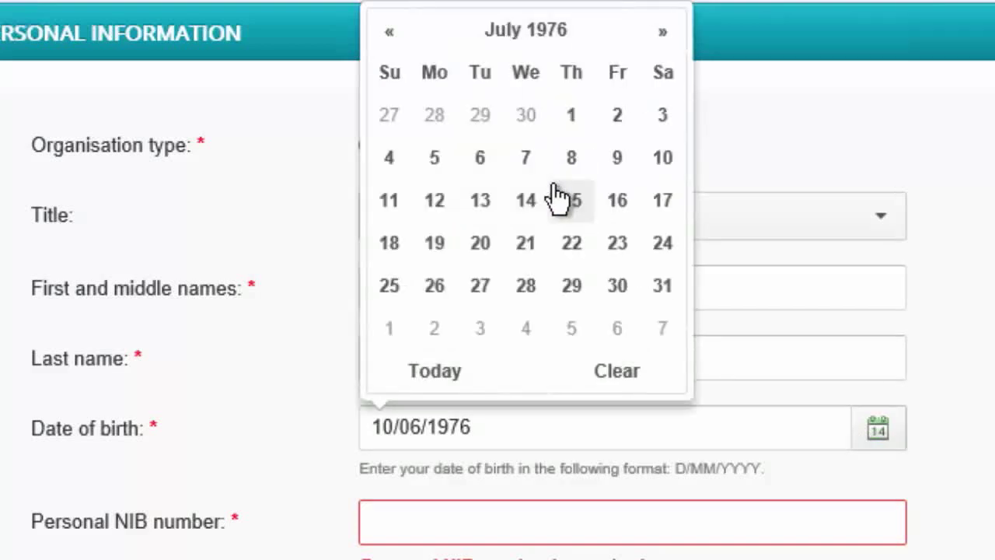
{"action": "left_click", "coordinate": [477, 203]}
{"action": "left_click", "coordinate": [462, 521]}
Enter the personal NIB number, reuse the personal name as trade name, and enter the business NIB
{"action": "scroll", "coordinate": [383, 502], "scroll_direction": "down", "scroll_amount": 5}
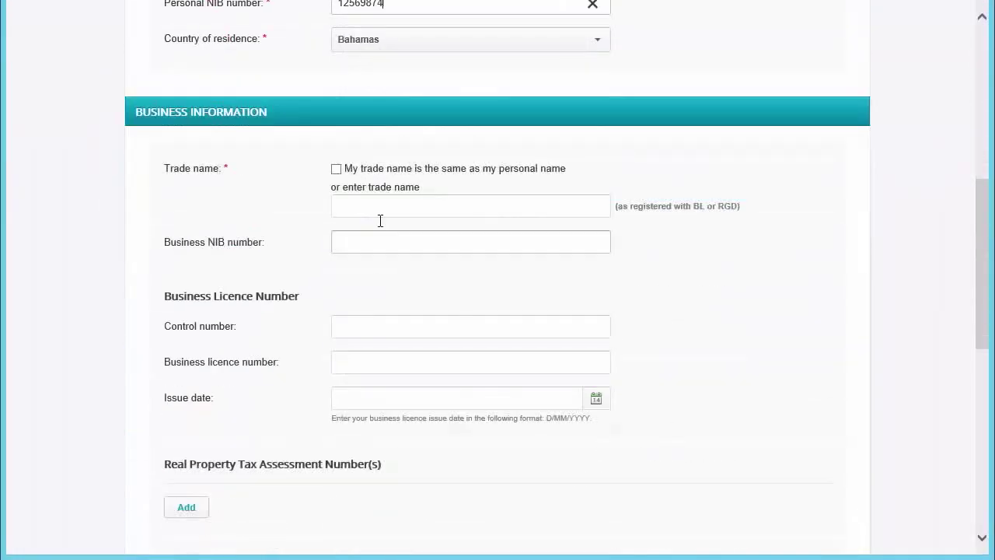
{"action": "left_click", "coordinate": [336, 168]}
{"action": "left_click", "coordinate": [466, 242]}
Enter the control number, business licence number and licence issue date 11/11/2013
{"action": "left_click", "coordinate": [563, 325]}
{"action": "type", "text": "5465435"}
{"action": "left_click", "coordinate": [513, 359]}
{"action": "type", "text": "46546546"}
{"action": "left_click", "coordinate": [488, 398]}
{"action": "type", "text": "11/11/2013"}
{"action": "left_click", "coordinate": [715, 319]}
{"action": "scroll", "coordinate": [832, 326], "scroll_direction": "down", "scroll_amount": 4}
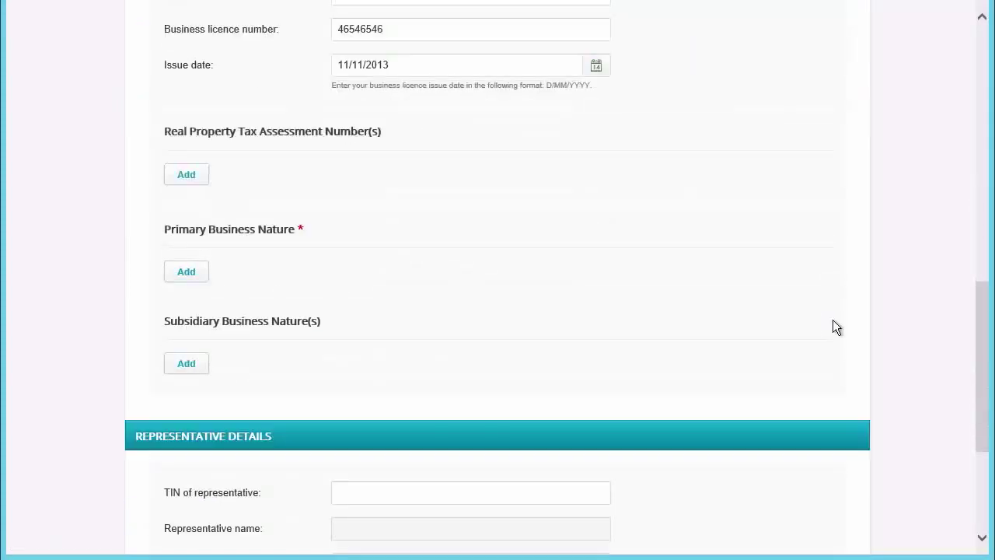
Enter a real property tax assessment number in the Add dialog and save it
{"action": "left_click", "coordinate": [185, 179]}
{"action": "left_click", "coordinate": [454, 94]}
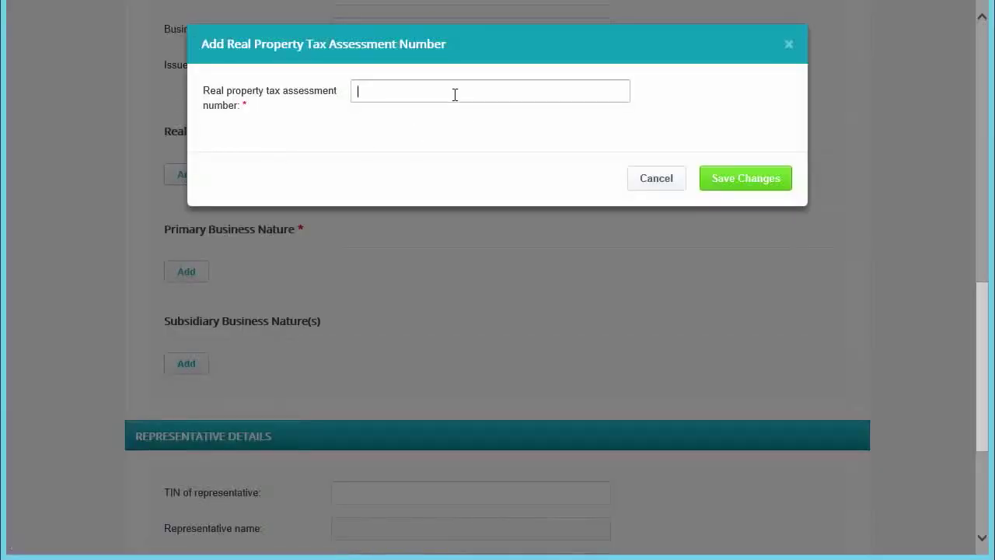
{"action": "type", "text": "65645"}
{"action": "left_click", "coordinate": [742, 184]}
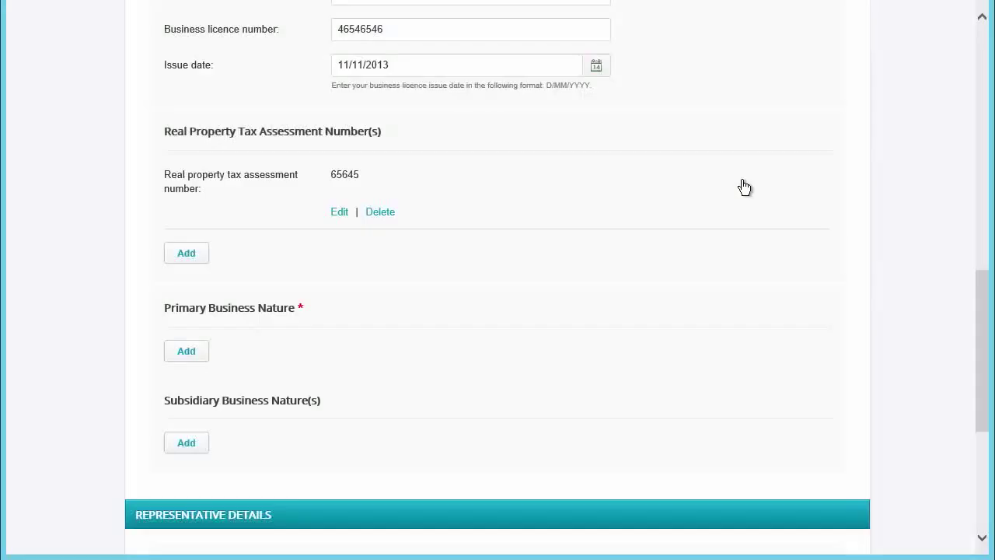
Pick Manufacturing > 'Processing and preserving of meat' as the primary business nature and save
{"action": "left_click", "coordinate": [187, 351]}
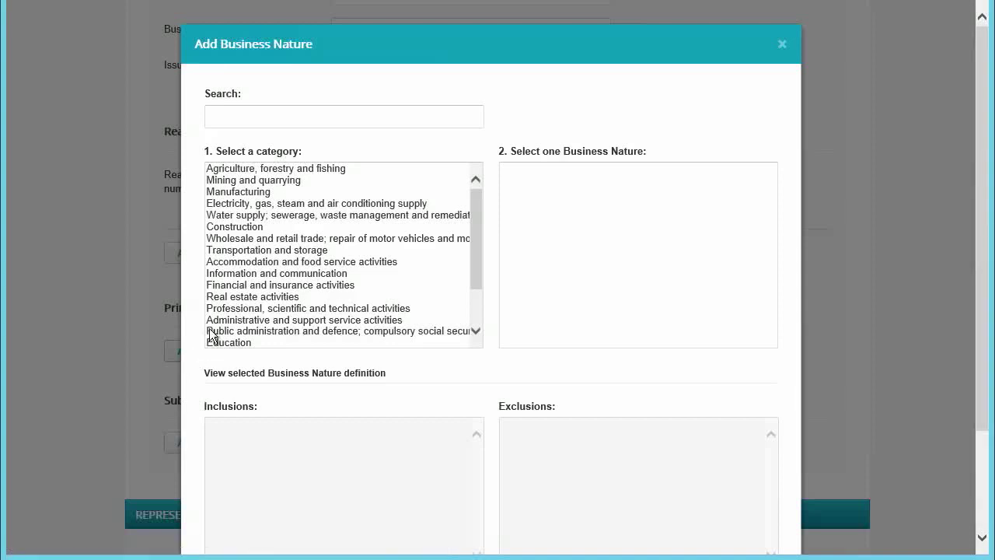
{"action": "left_click", "coordinate": [260, 194]}
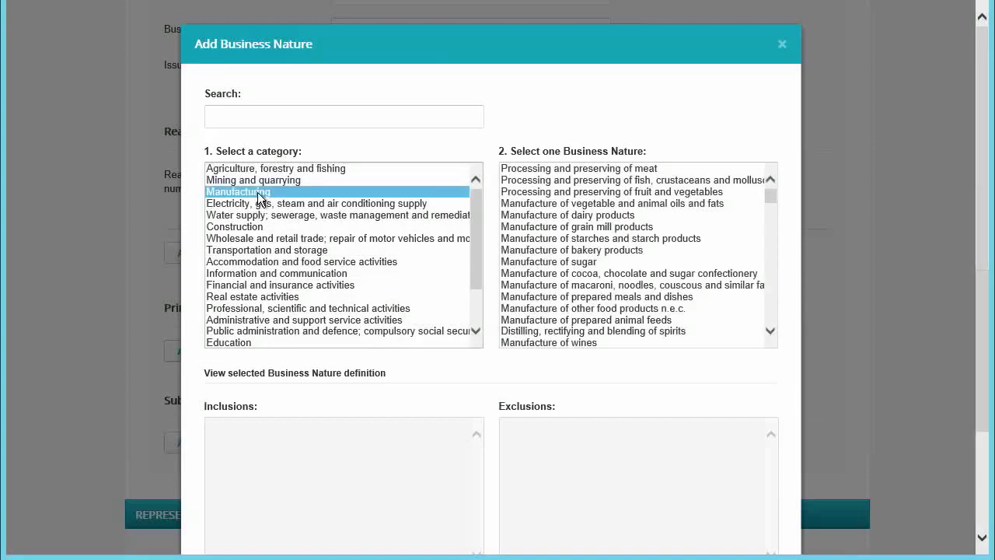
{"action": "left_click", "coordinate": [602, 171]}
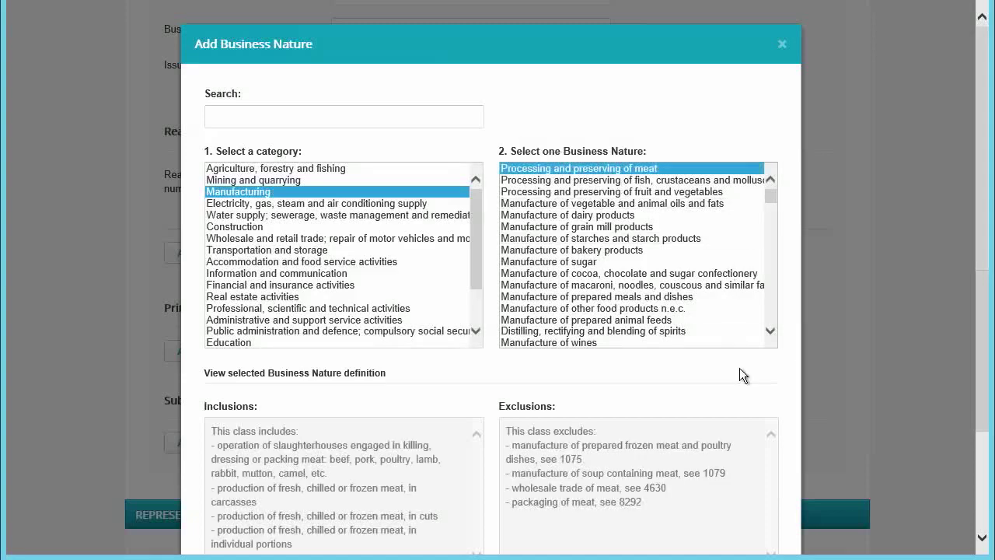
{"action": "scroll", "coordinate": [739, 367], "scroll_direction": "down", "scroll_amount": 1}
{"action": "scroll", "coordinate": [739, 367], "scroll_direction": "down", "scroll_amount": 1}
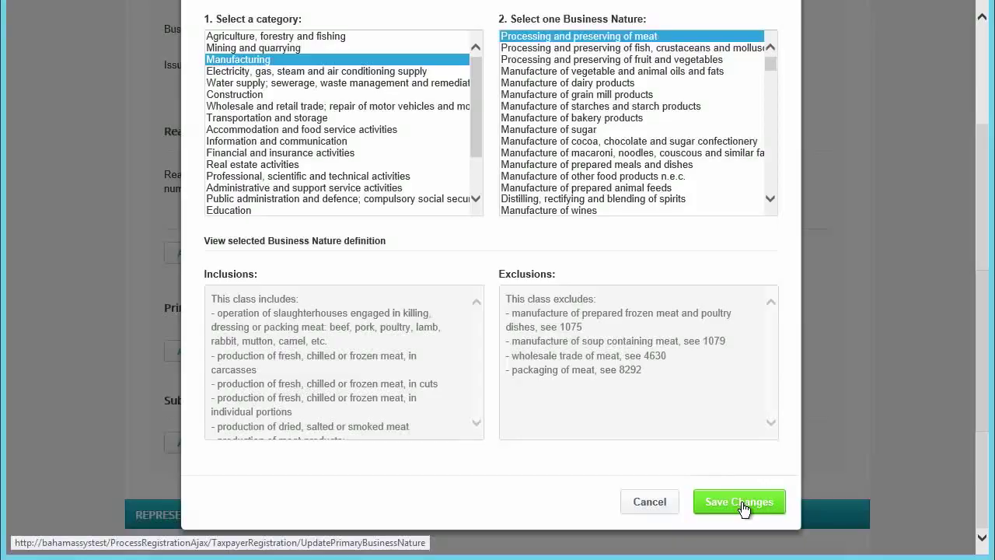
{"action": "left_click", "coordinate": [740, 503]}
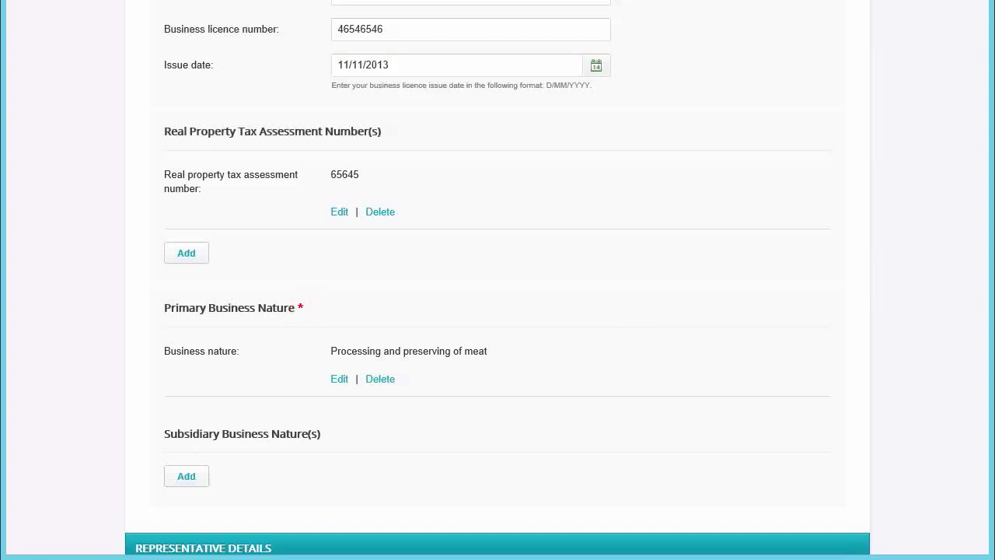
Submit the page, then type the missing personal NIB number into the flagged field
{"action": "scroll", "coordinate": [497, 280], "scroll_direction": "down", "scroll_amount": 3}
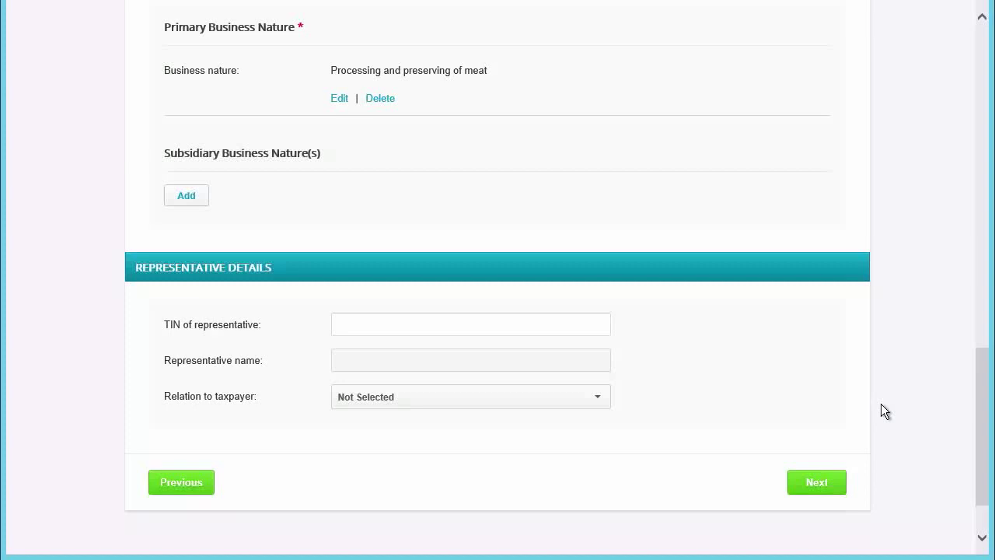
{"action": "left_click", "coordinate": [835, 483]}
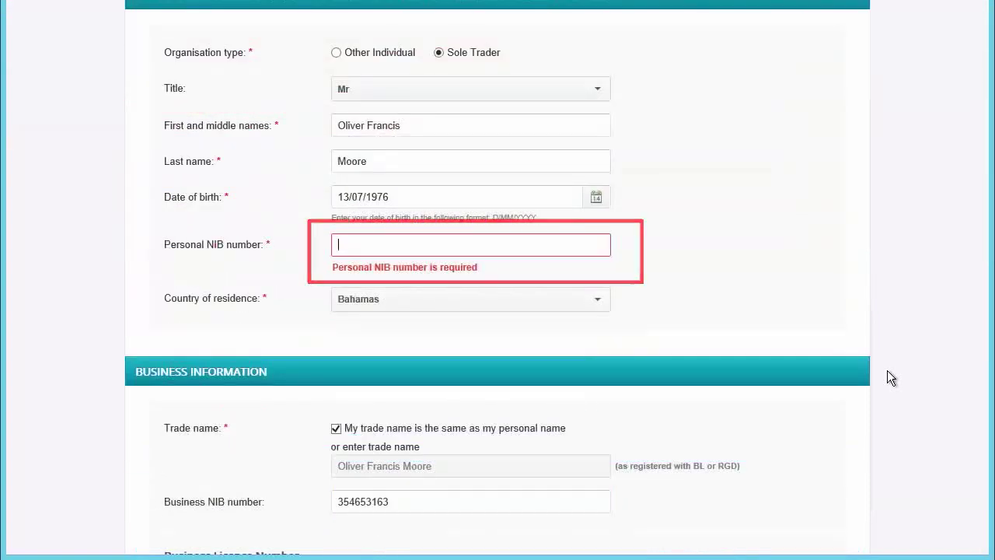
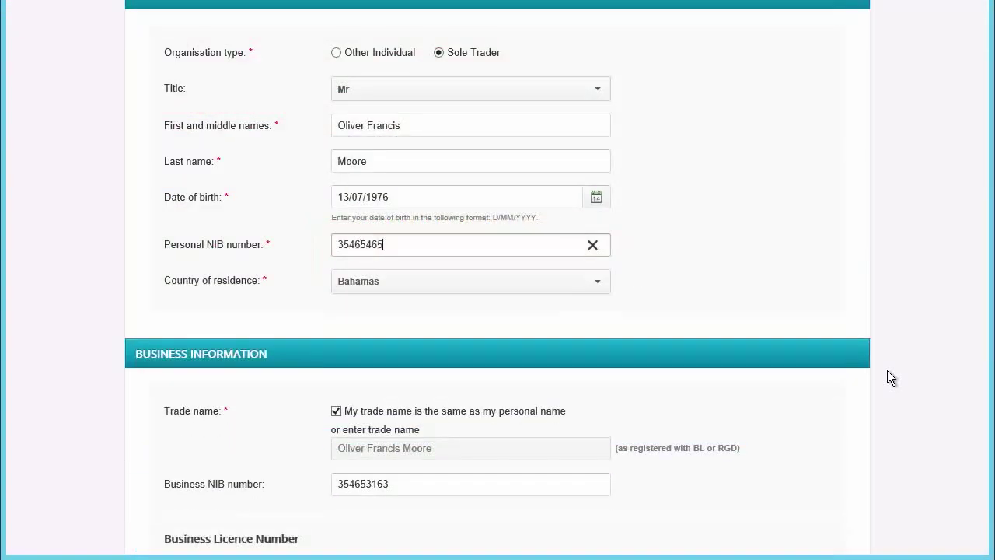